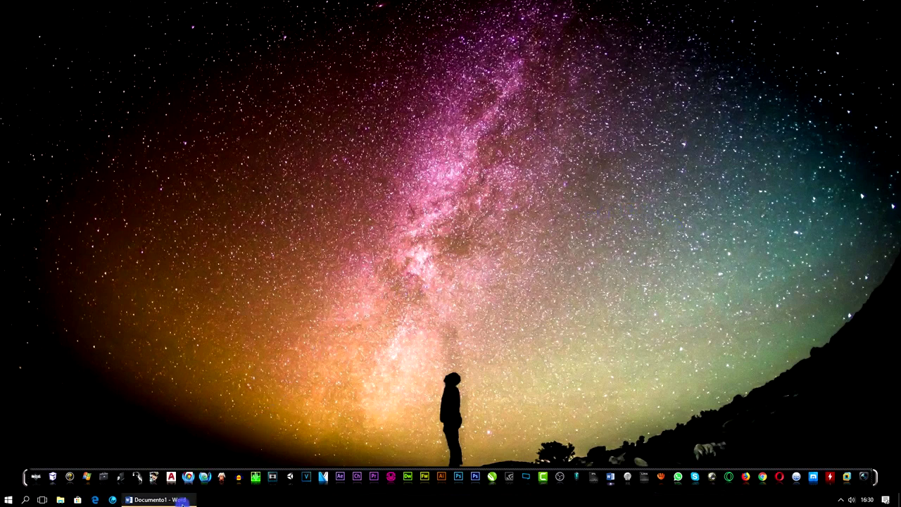
- Restore the Documento1 Word window from the taskbar
click(191, 500)
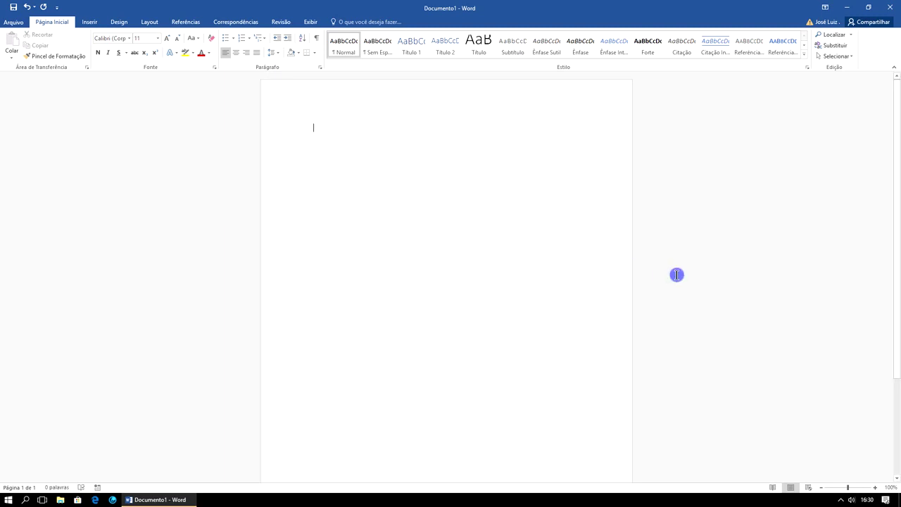
- Adjust the page zoom to exactly 210% with the status-bar zoom buttons
click(821, 487)
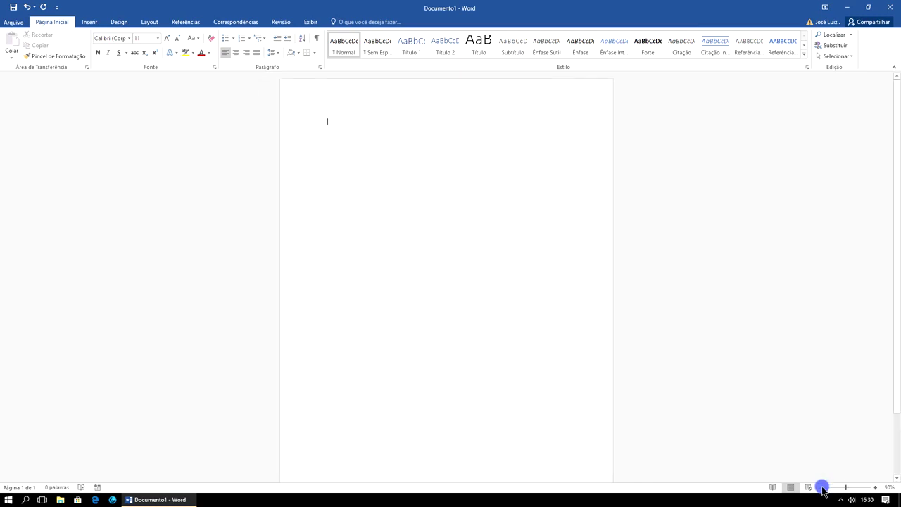
click(874, 488)
click(874, 487)
click(874, 487)
click(874, 488)
click(874, 487)
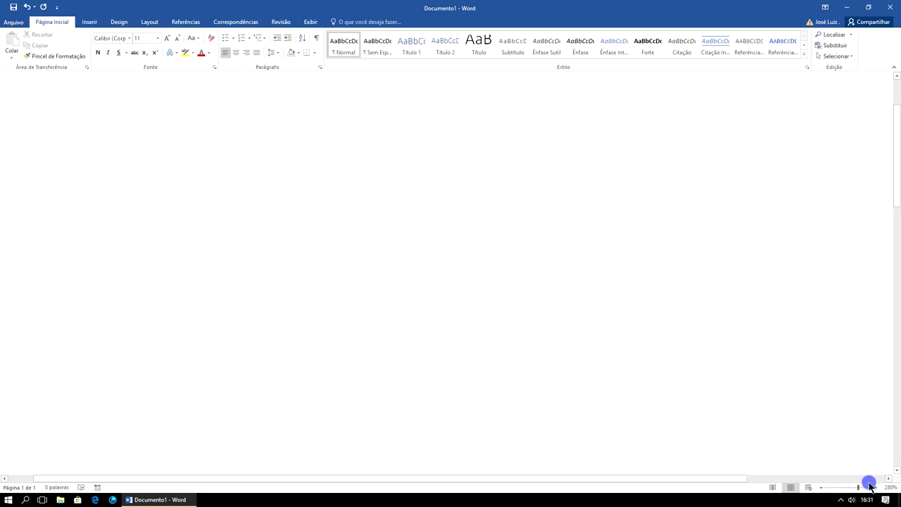
click(821, 487)
click(821, 487)
click(820, 488)
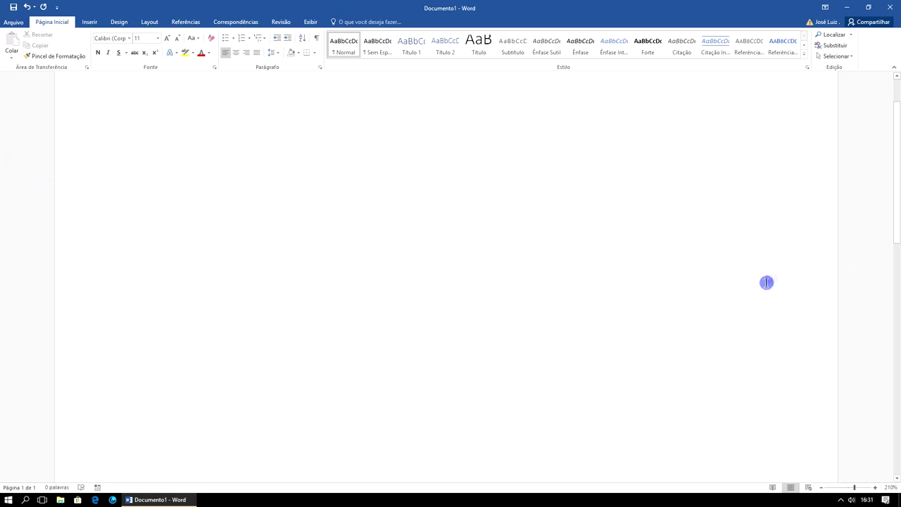
- Type 'Word' at the top left of the blank page and select it
drag(898, 222, 897, 172)
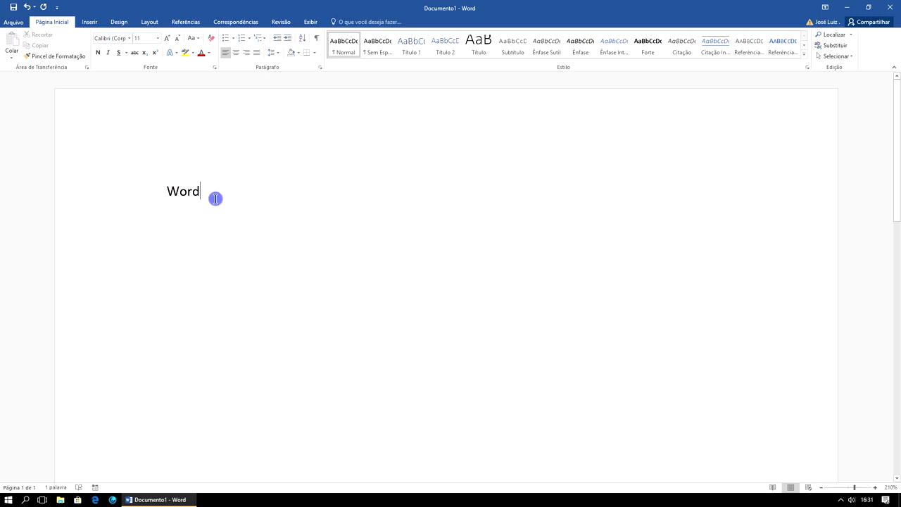
drag(215, 191, 167, 191)
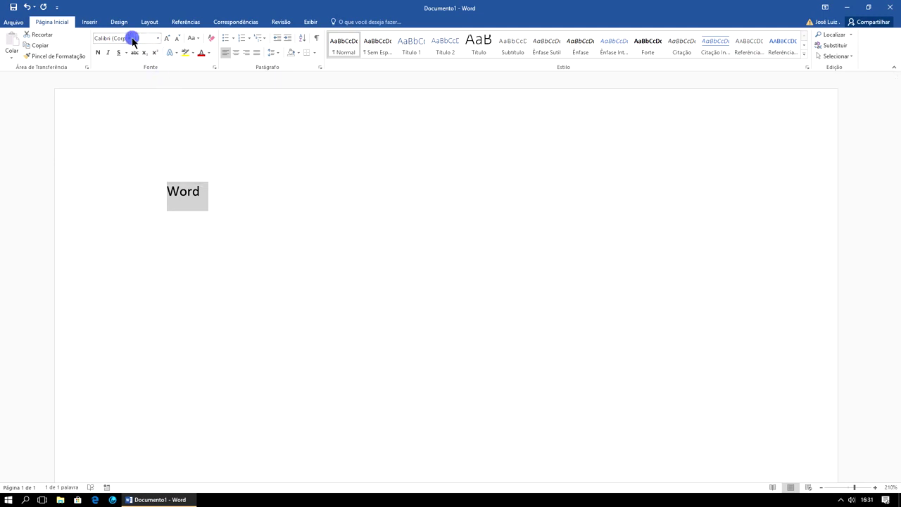
- Change the selected word to the 28 Days Later font at size 72
right_click(189, 197)
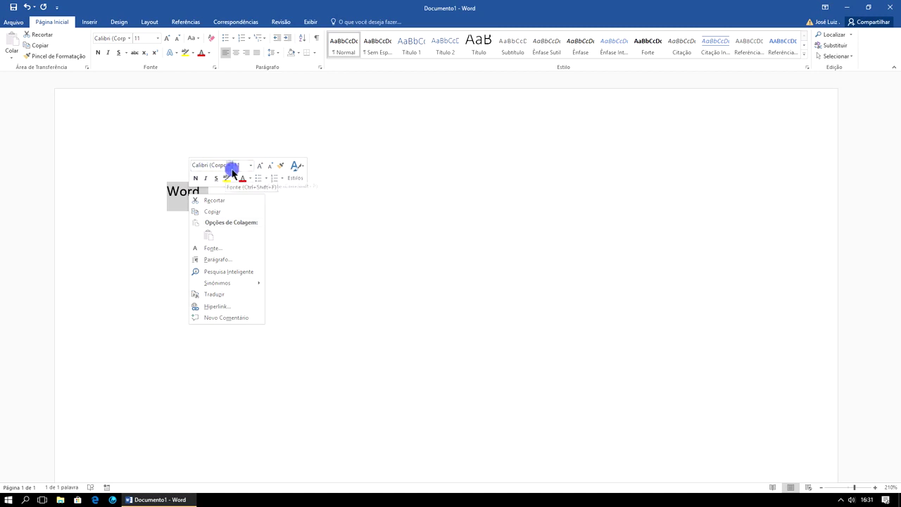
click(130, 39)
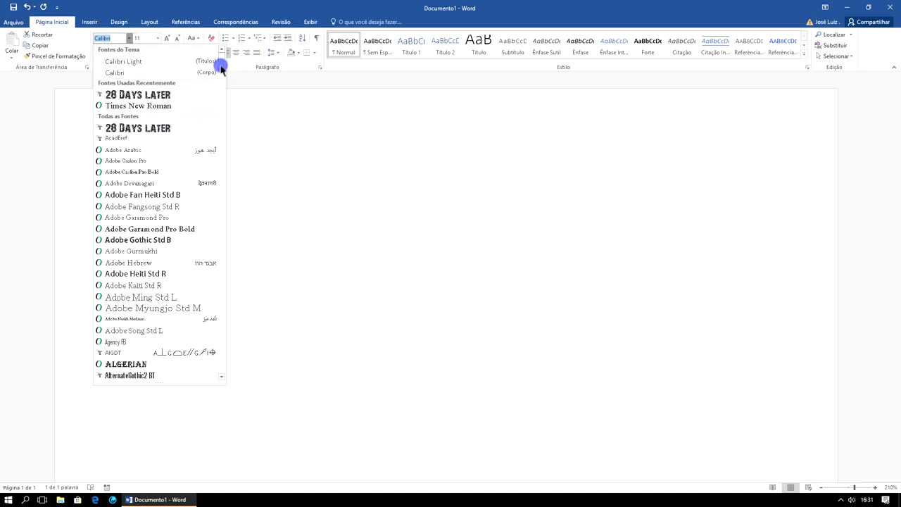
scroll(223, 68, down, 5)
scroll(224, 69, up, 5)
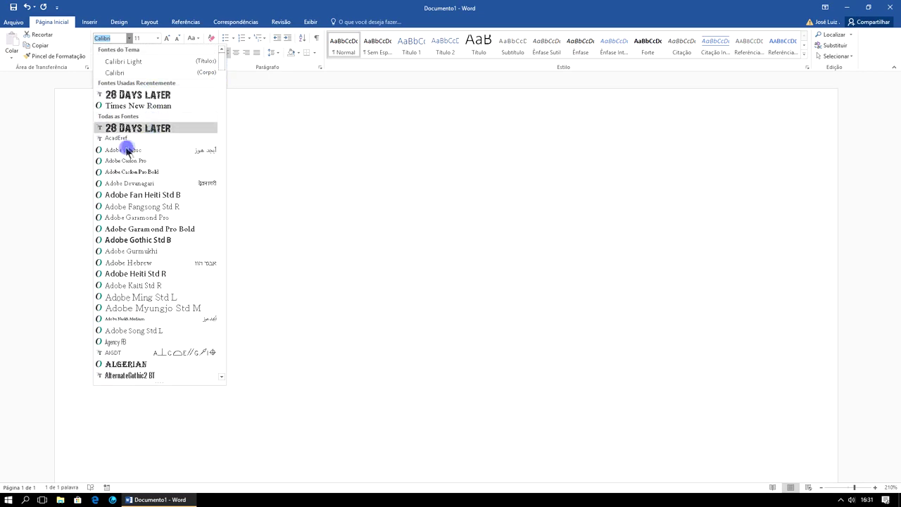
click(142, 128)
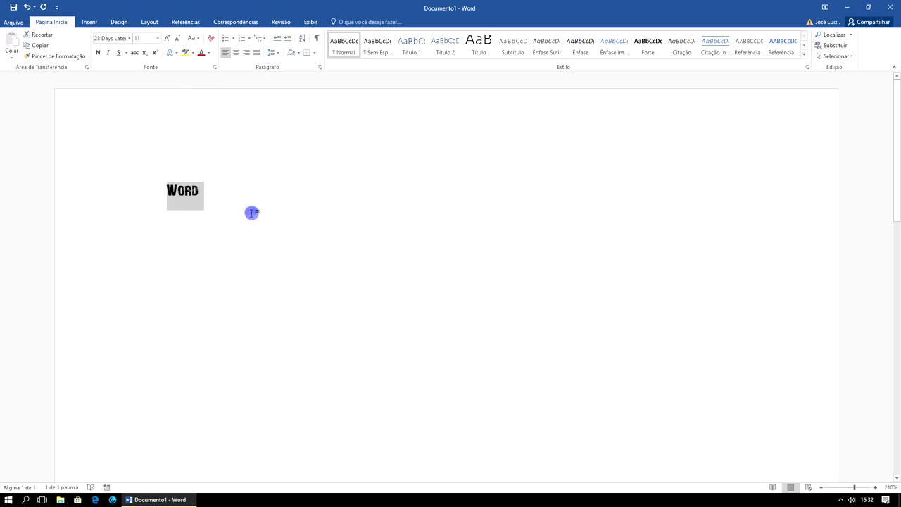
click(158, 38)
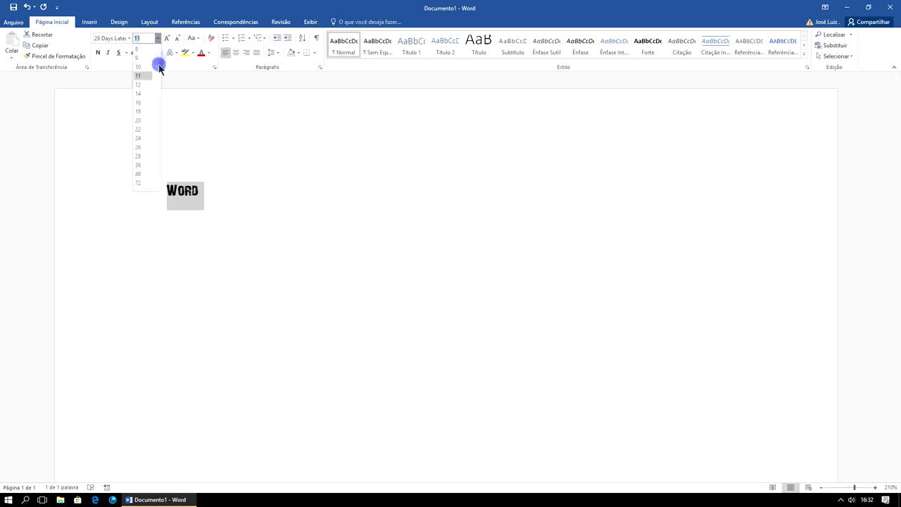
click(144, 183)
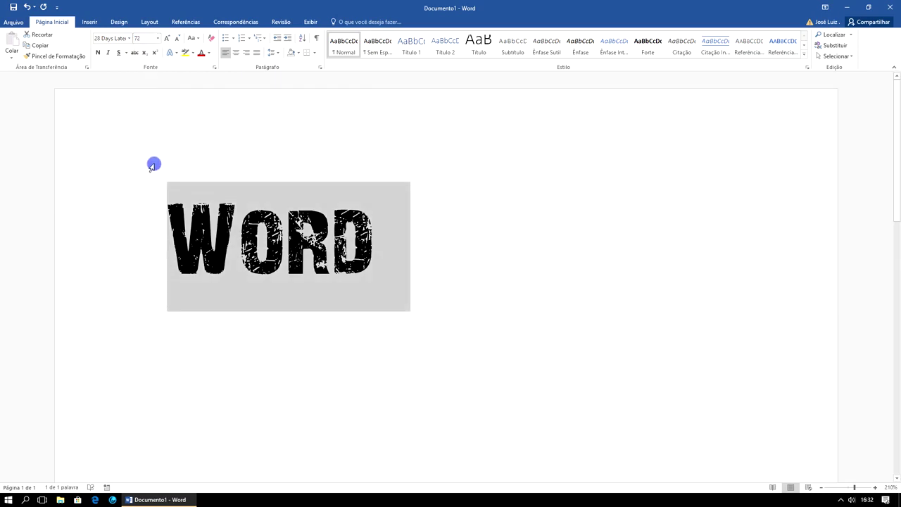
click(137, 39)
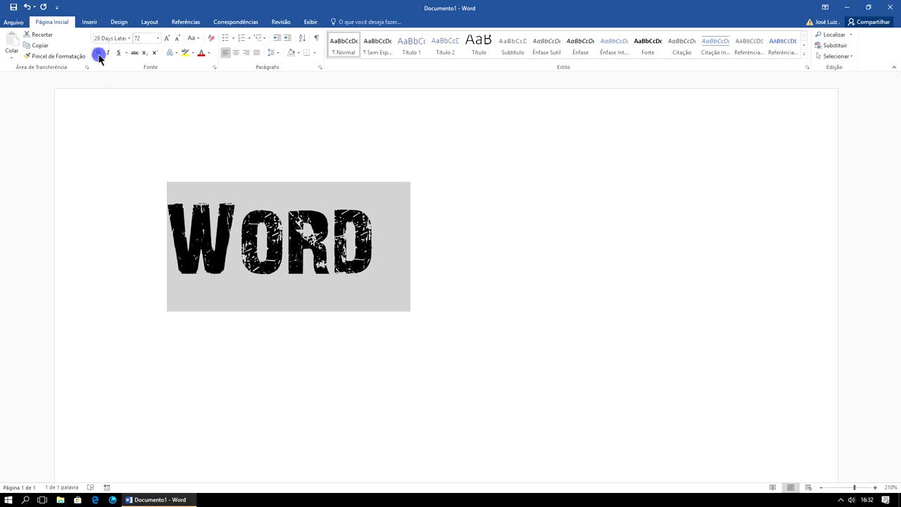
- Make WORD bold, italic and underlined
click(100, 55)
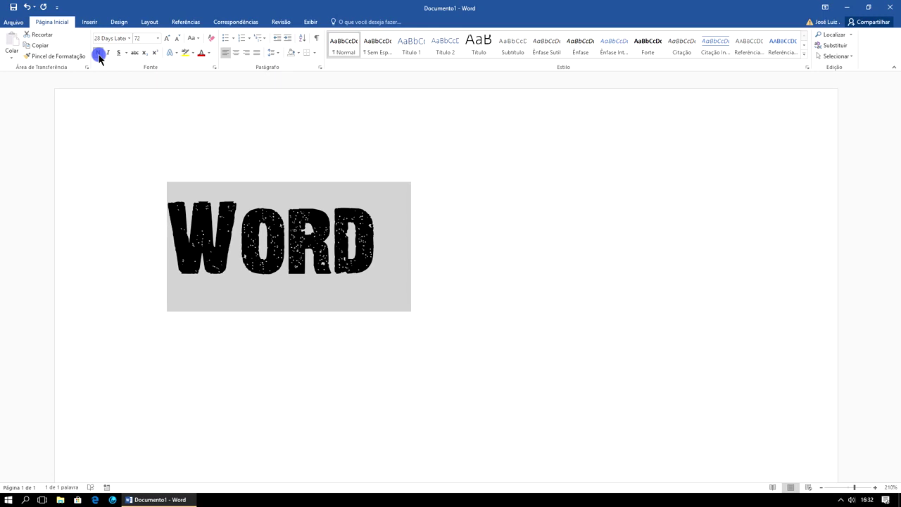
click(100, 55)
click(100, 55)
click(100, 55)
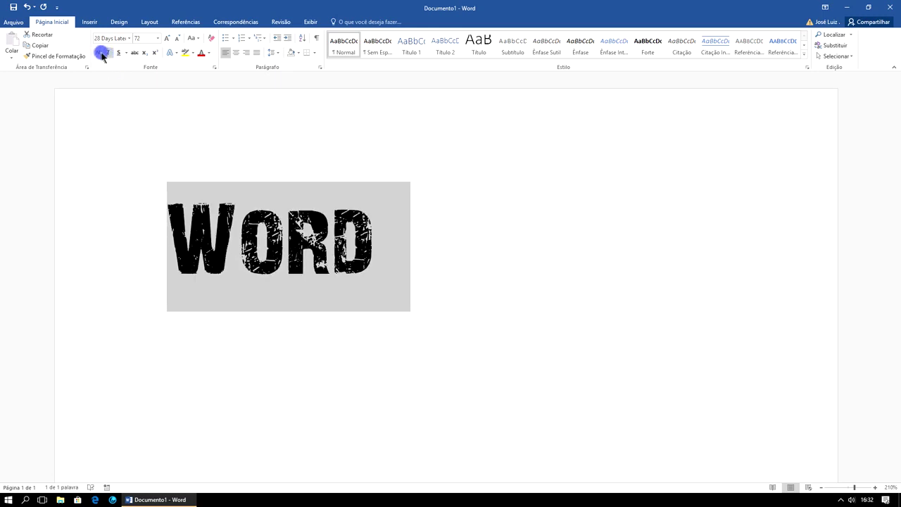
click(100, 54)
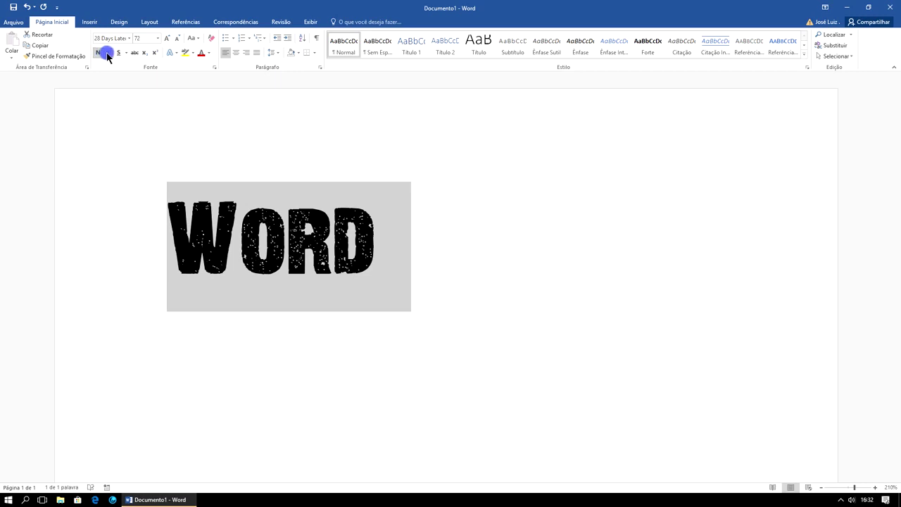
click(107, 54)
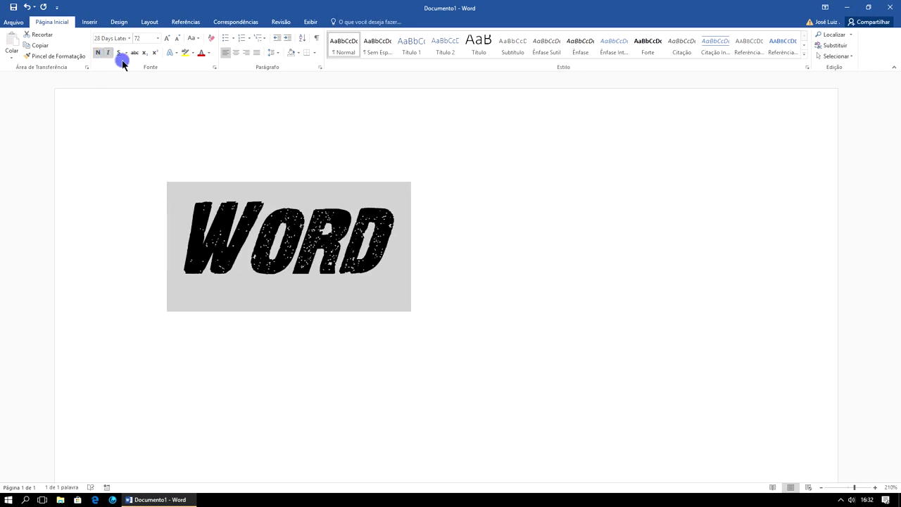
click(119, 54)
click(126, 53)
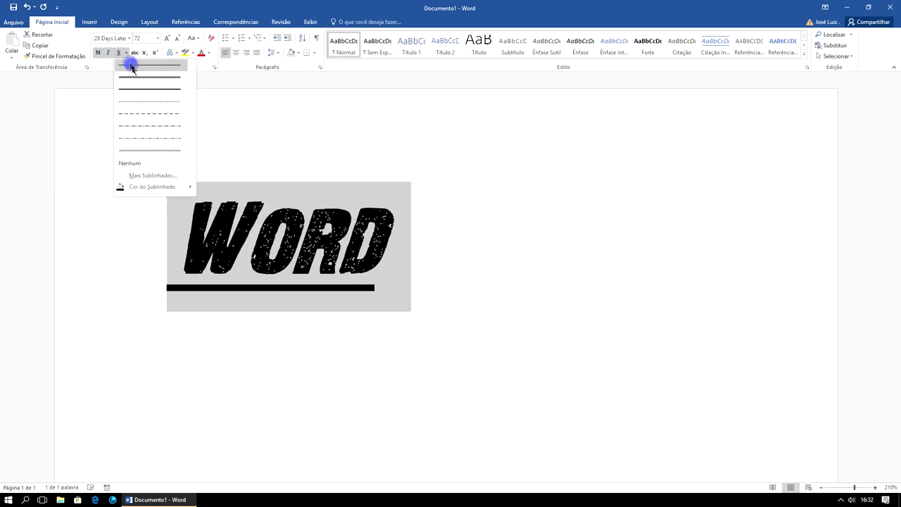
- Give WORD a dashed underline and a dark blue font colour, then deselect it
click(143, 103)
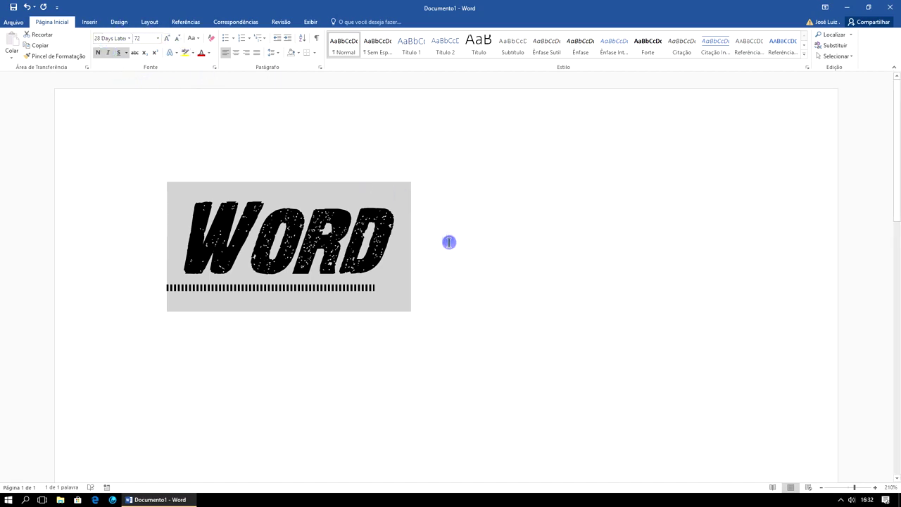
click(209, 53)
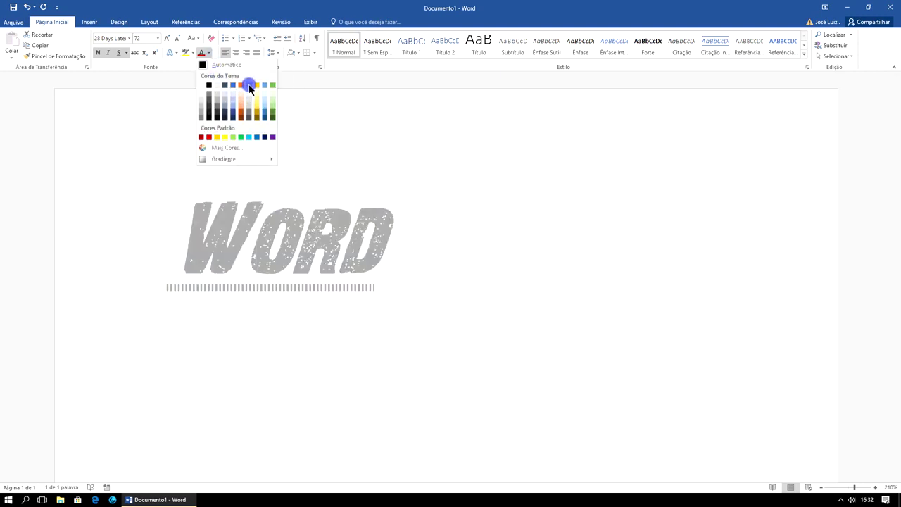
click(267, 118)
click(493, 223)
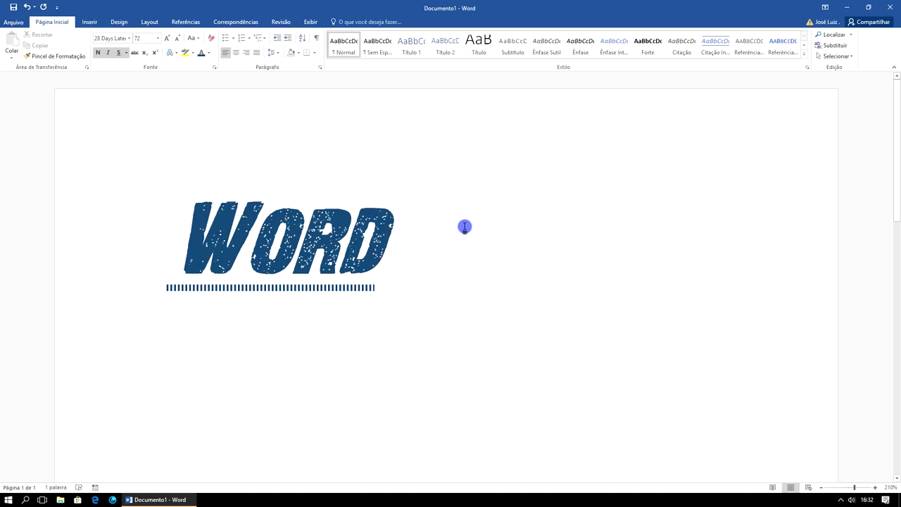
text(JI)
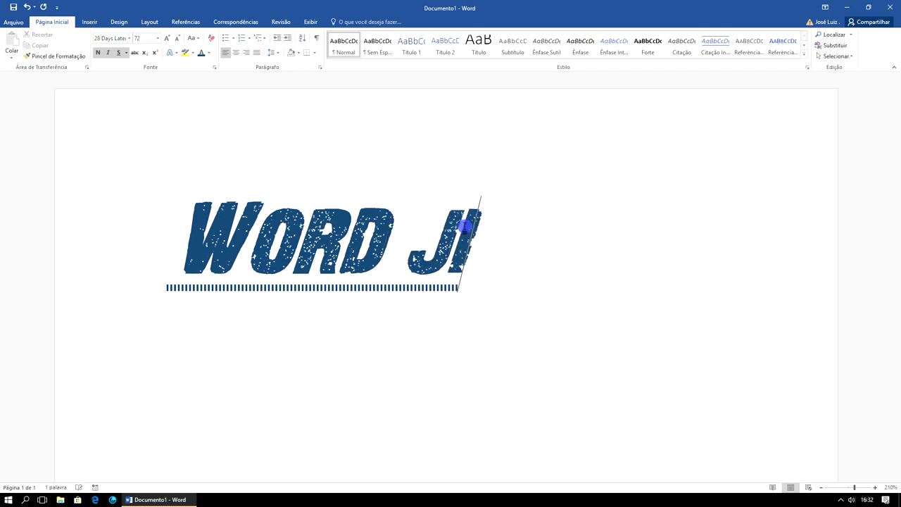
key(BackSpace)
key(BackSpace)
key(BackSpace)
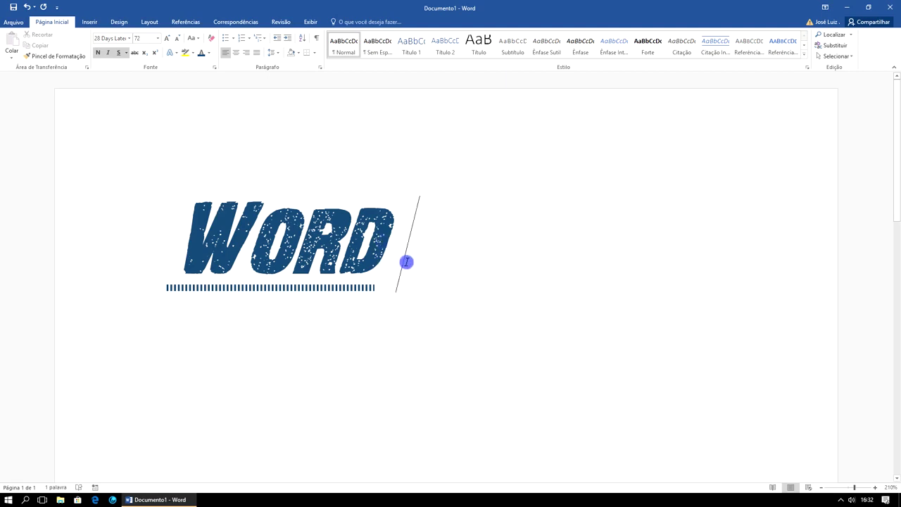
click(118, 54)
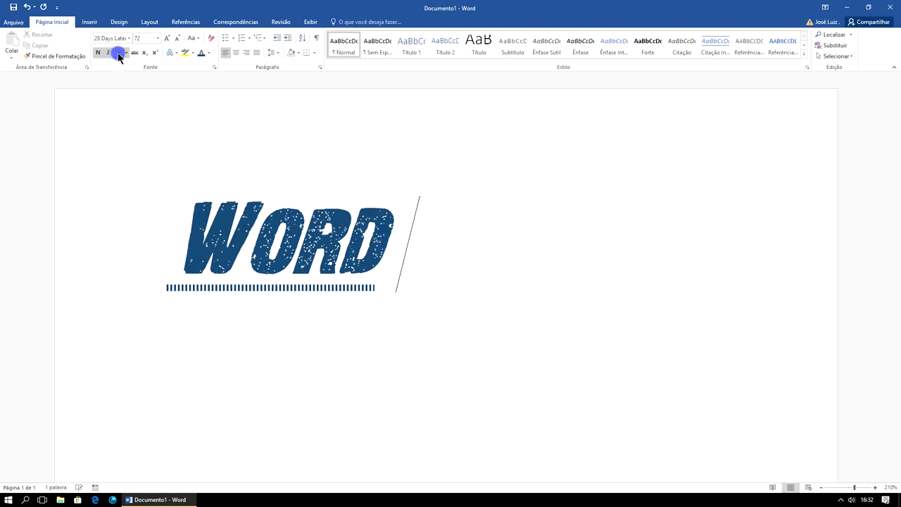
click(108, 53)
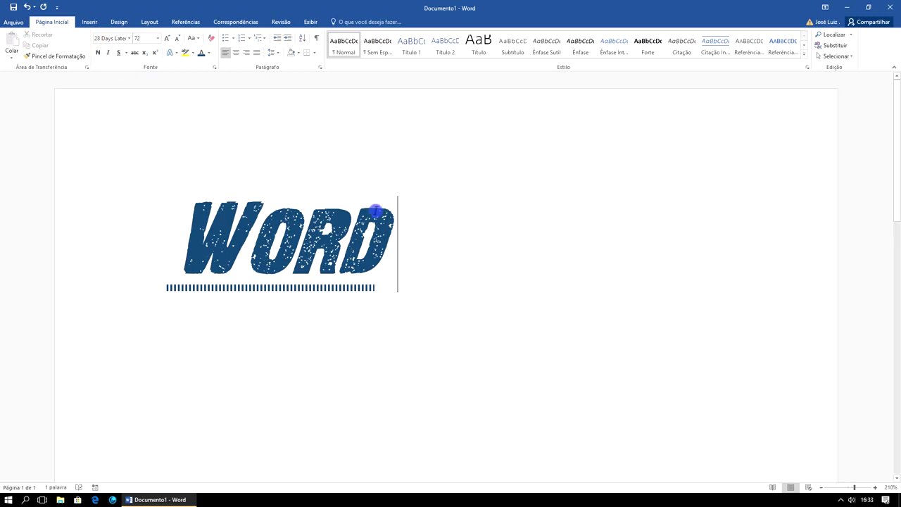
text(D)
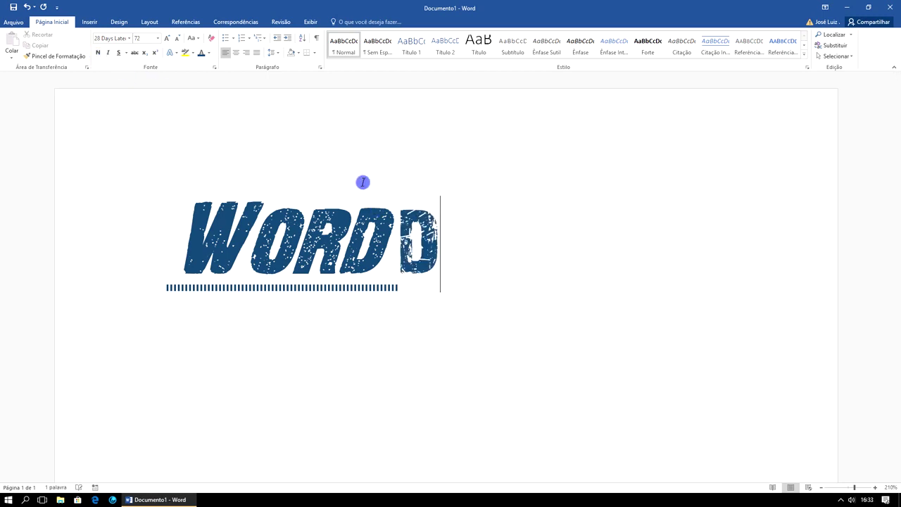
text(SDSDSDS)
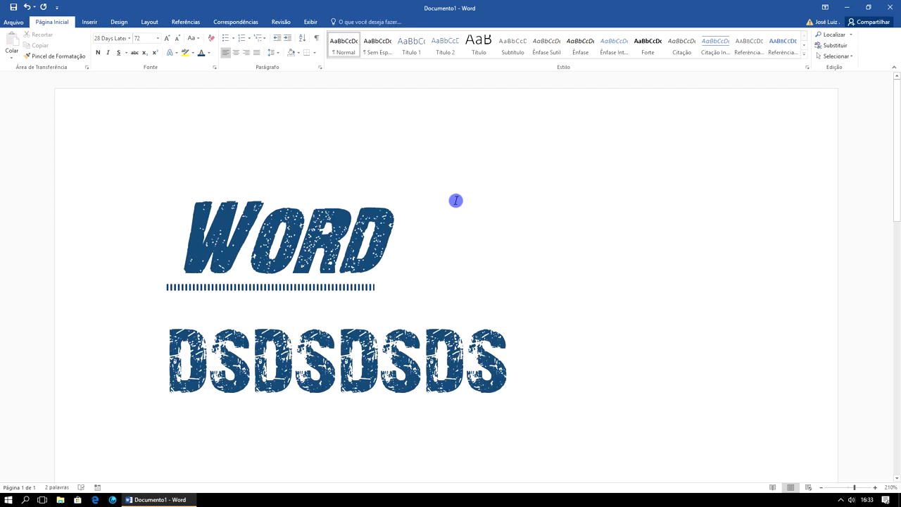
key(BackSpace)
key(BackSpace)
key(BackSpace)
key(BackSpace)
key(BackSpace)
key(BackSpace)
key(BackSpace)
key(BackSpace)
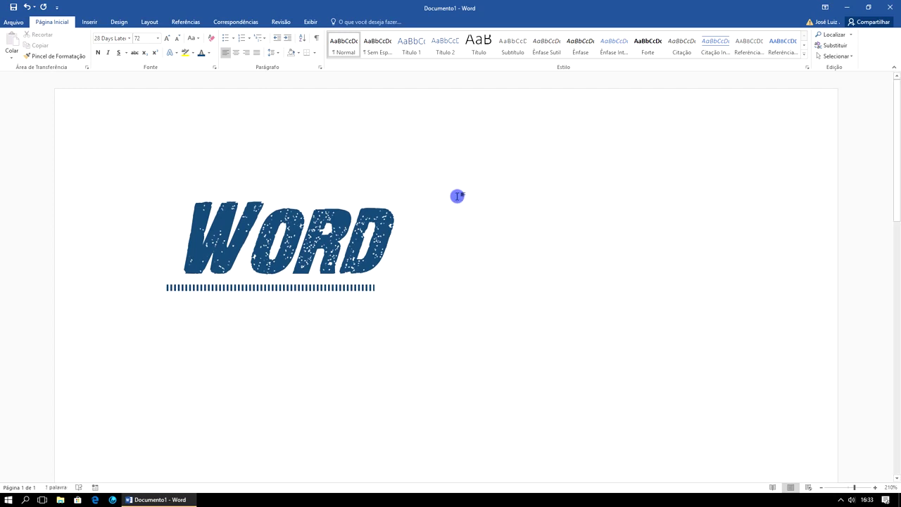
click(130, 39)
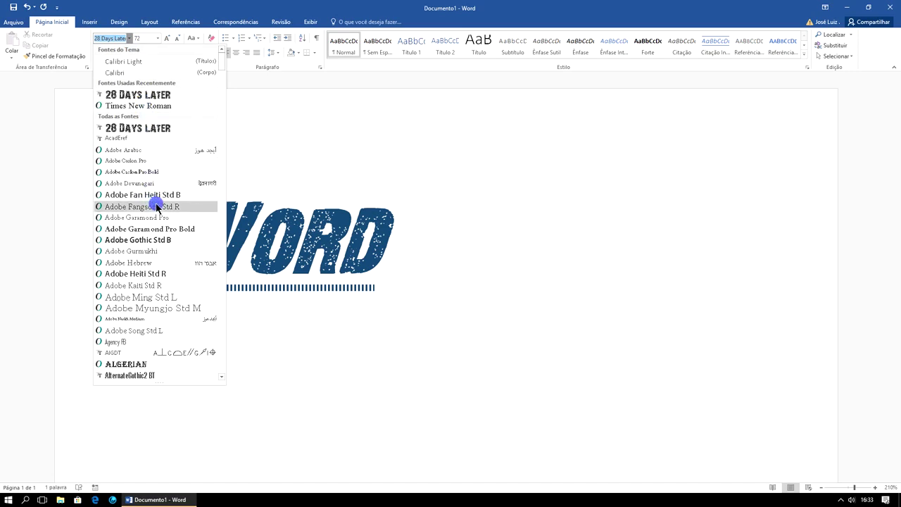
click(160, 375)
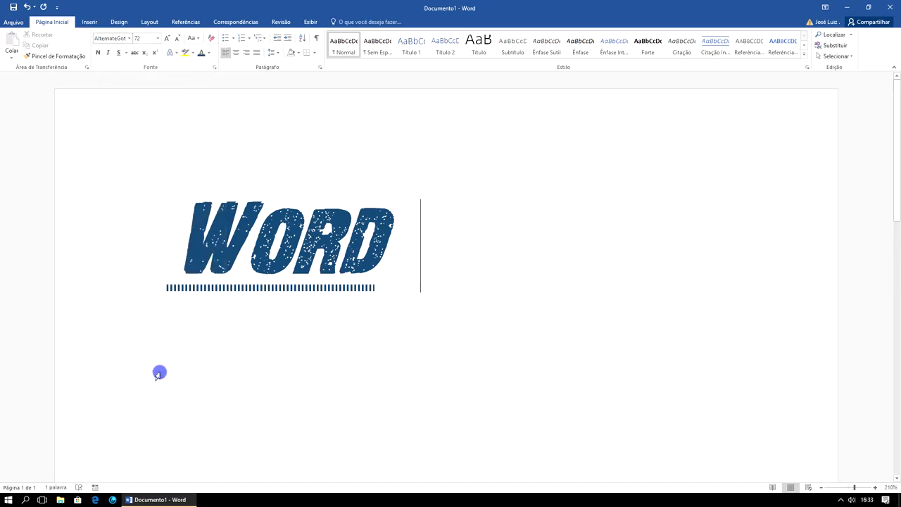
text(fdfvdvfd)
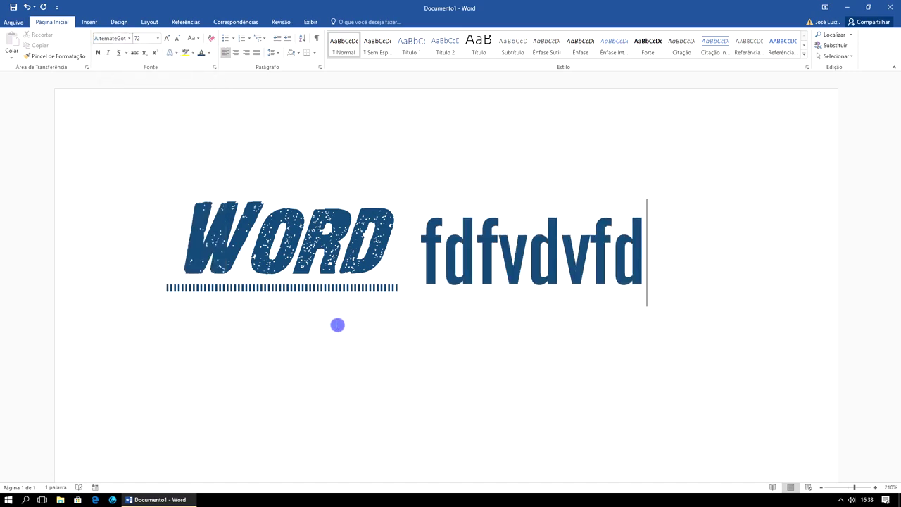
text(vd)
key(BackSpace)
key(BackSpace)
key(BackSpace)
key(BackSpace)
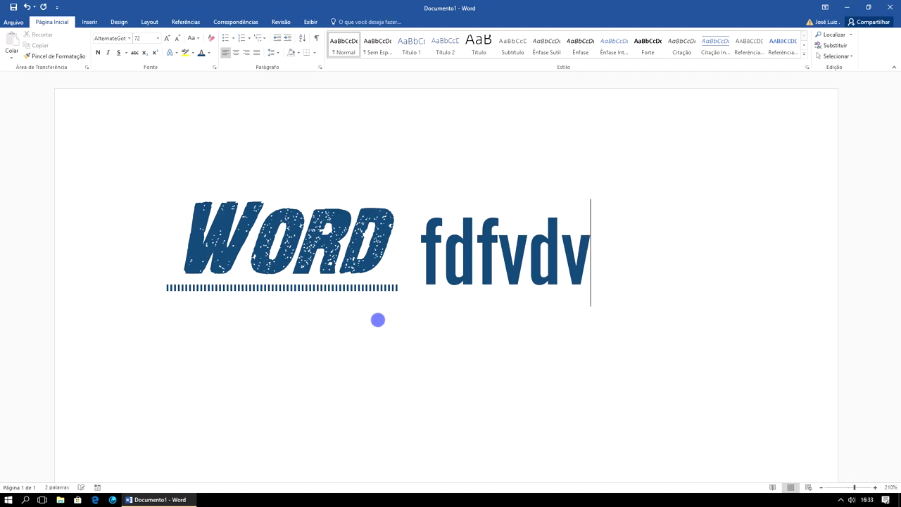
key(BackSpace)
key(BackSpace)
key(BackSpace)
key(BackSpace)
key(BackSpace)
key(BackSpace)
key(BackSpace)
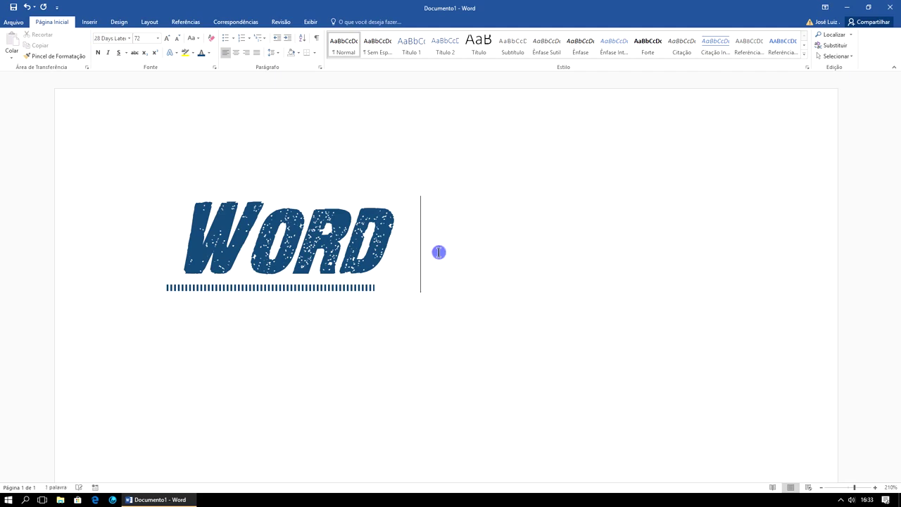
click(209, 54)
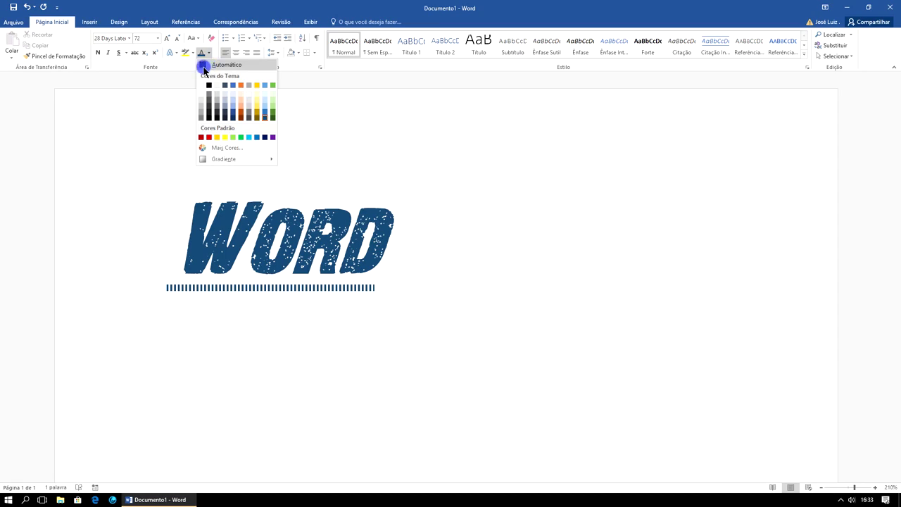
click(206, 64)
text(dfg)
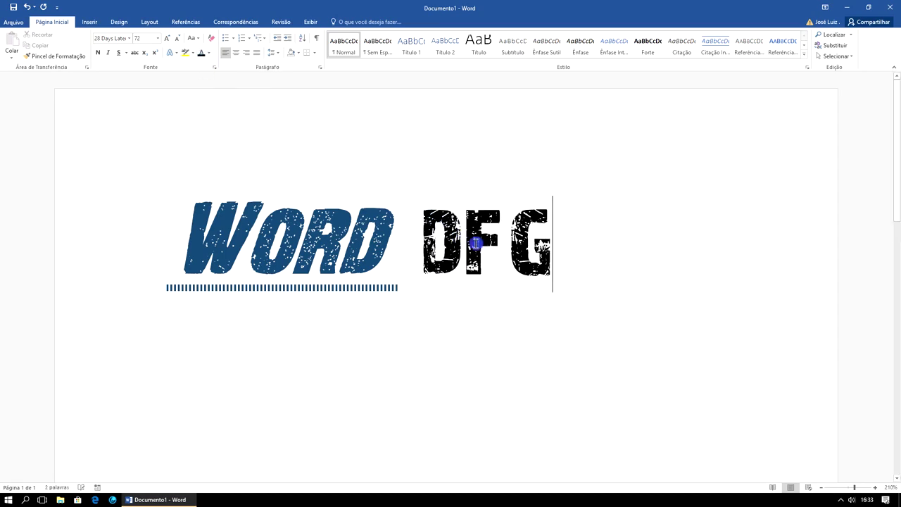
text(fg)
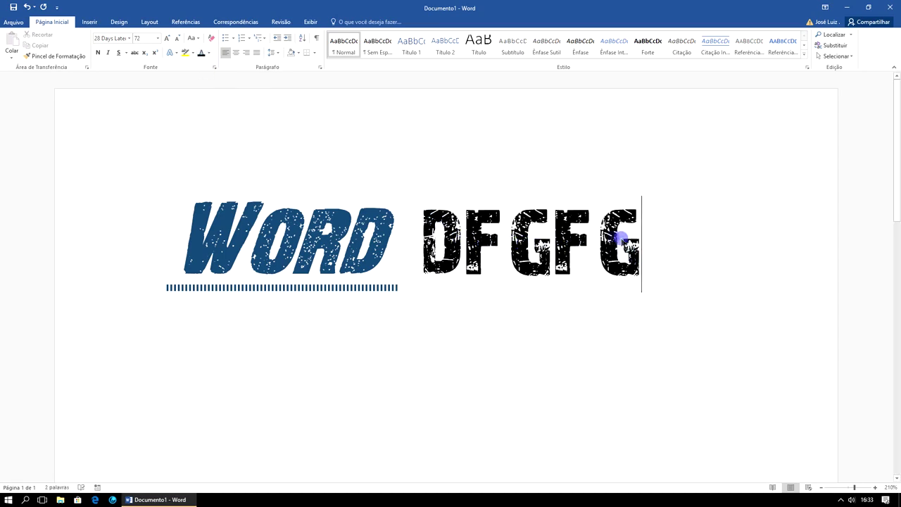
drag(635, 243, 439, 238)
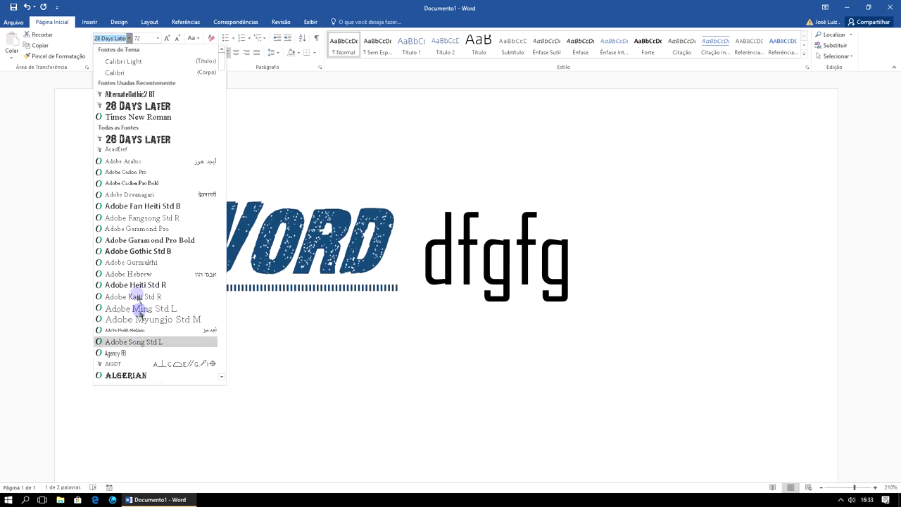
click(143, 285)
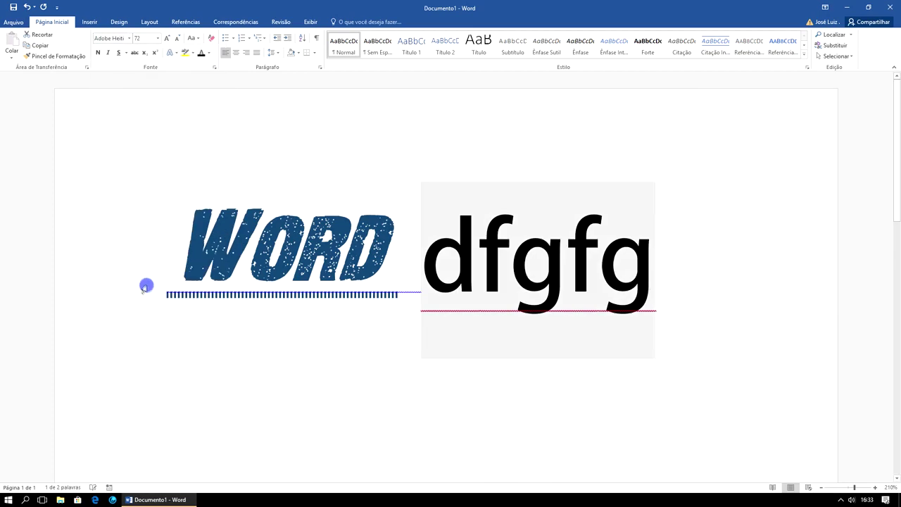
click(691, 270)
key(Return)
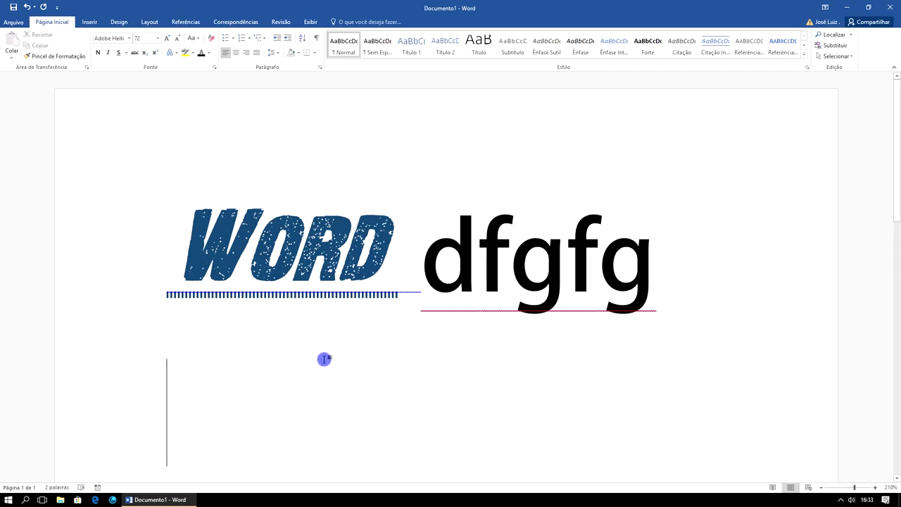
click(398, 352)
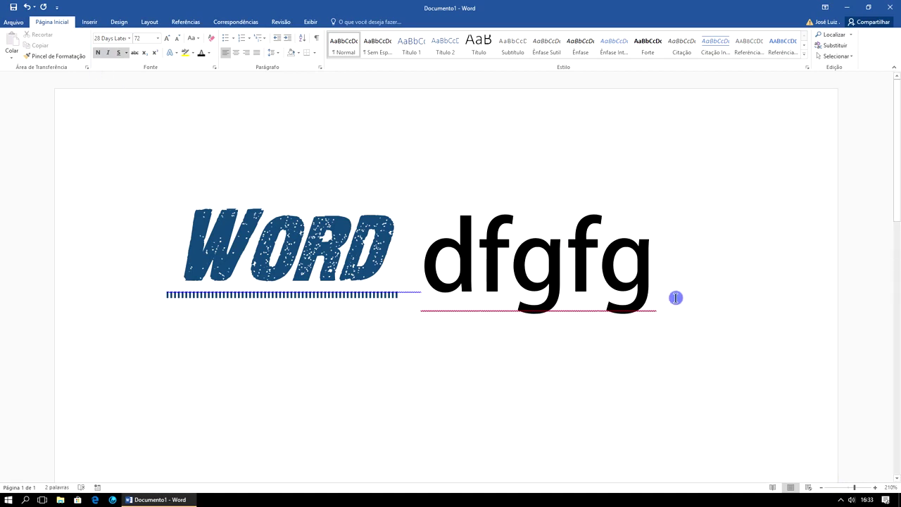
drag(678, 270, 437, 237)
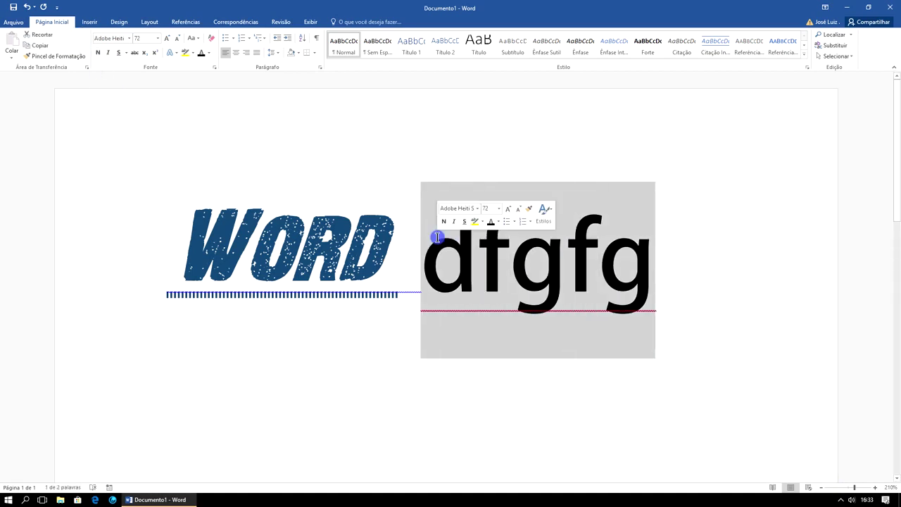
key(Delete)
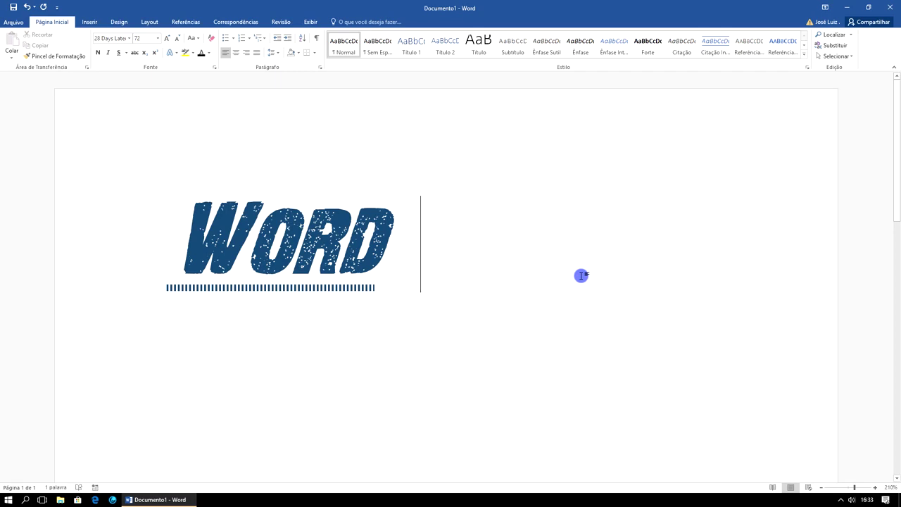
text(EFE)
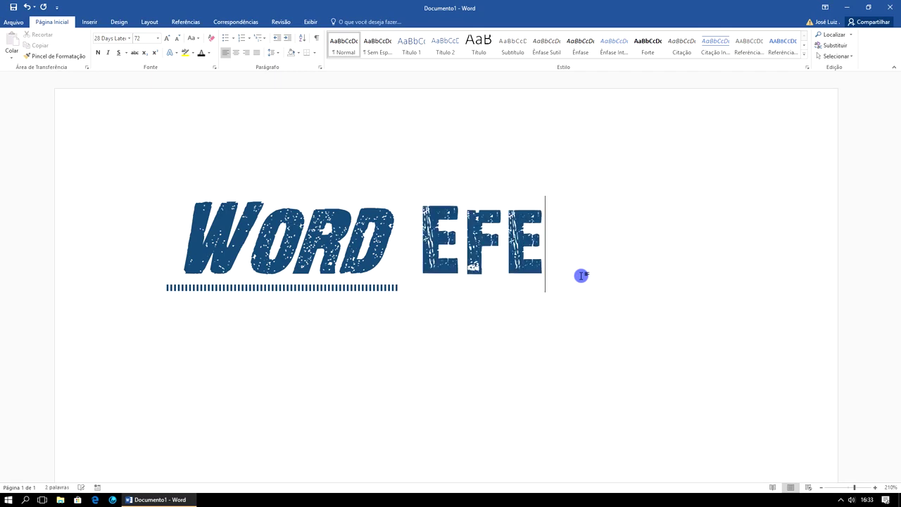
text(ITO)
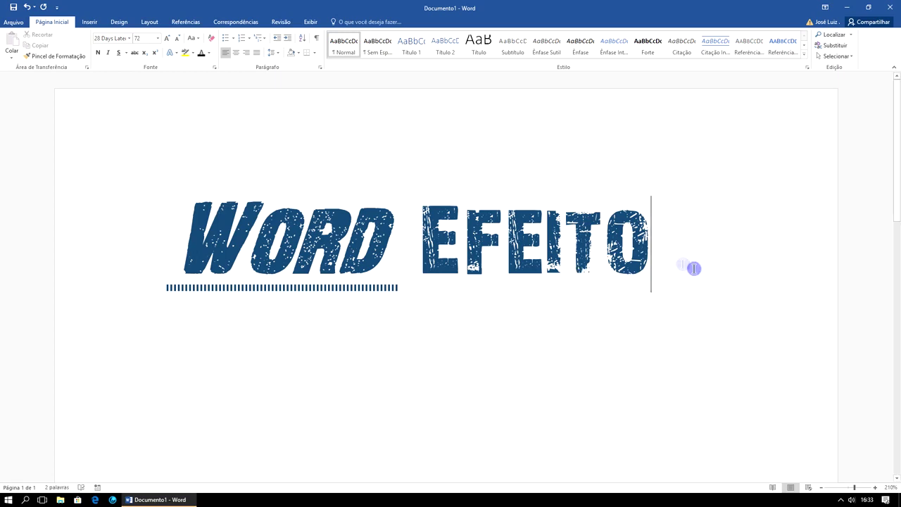
- Make Efeito black Adobe Fan Heiti Std B with strikethrough, then select the whole line
drag(631, 239, 437, 222)
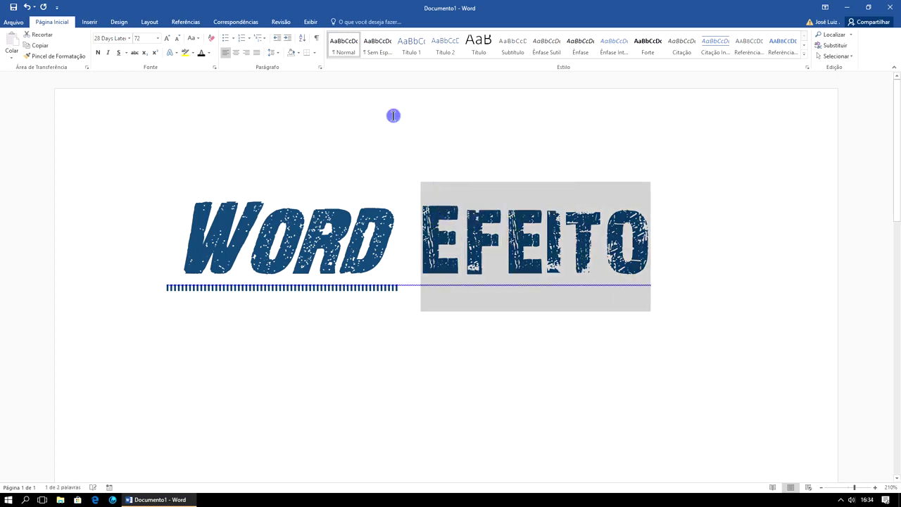
click(202, 54)
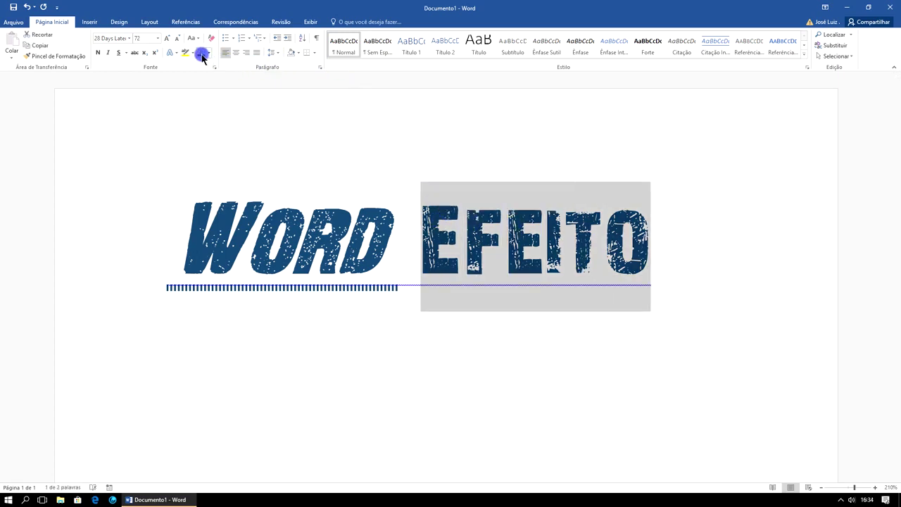
click(128, 40)
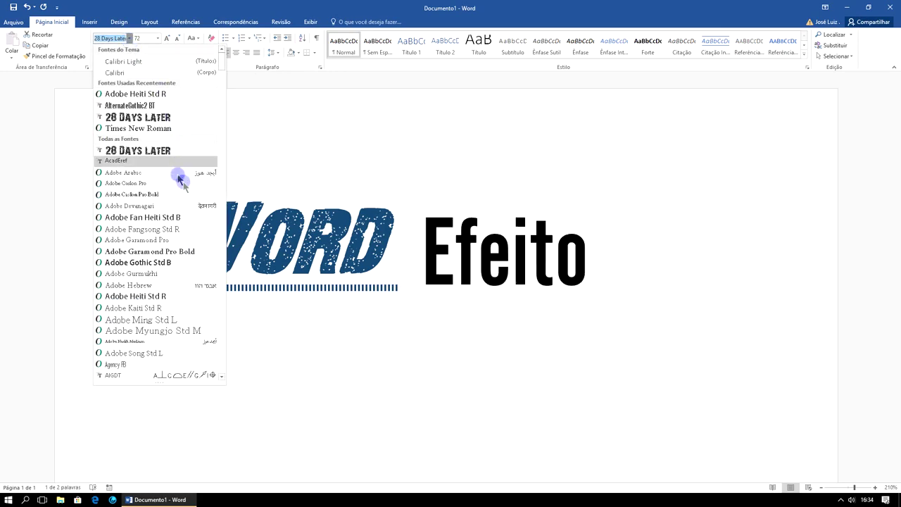
click(181, 217)
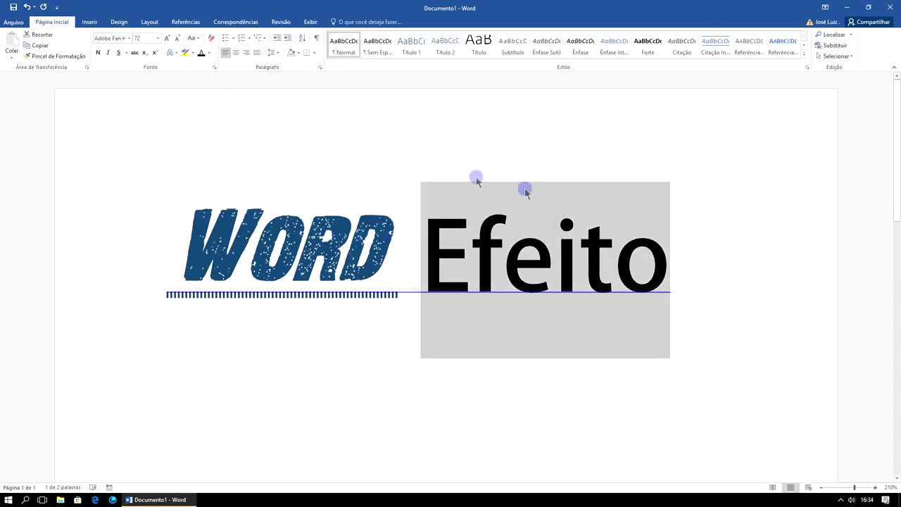
click(134, 53)
click(696, 194)
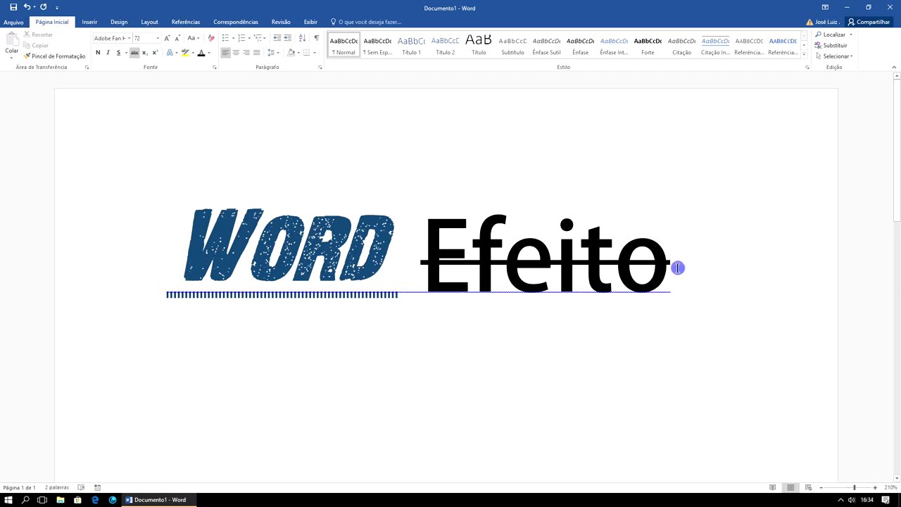
drag(677, 267, 202, 232)
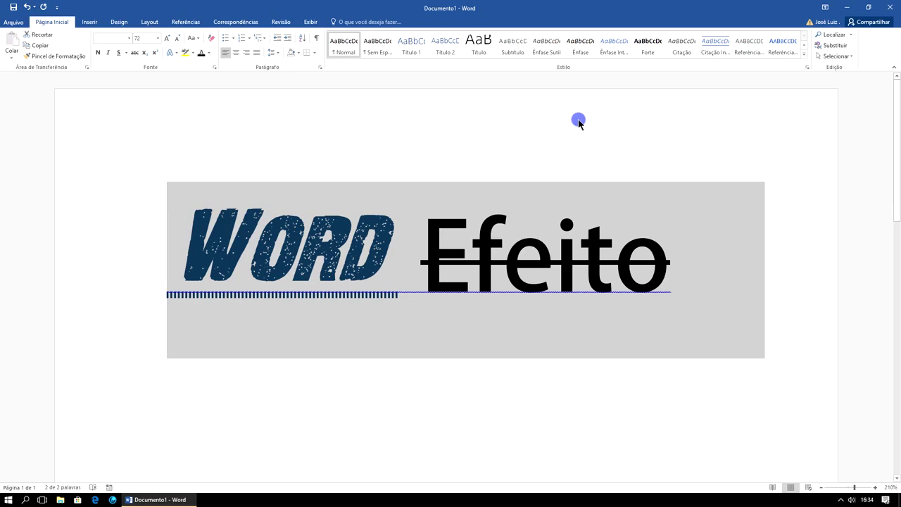
click(487, 149)
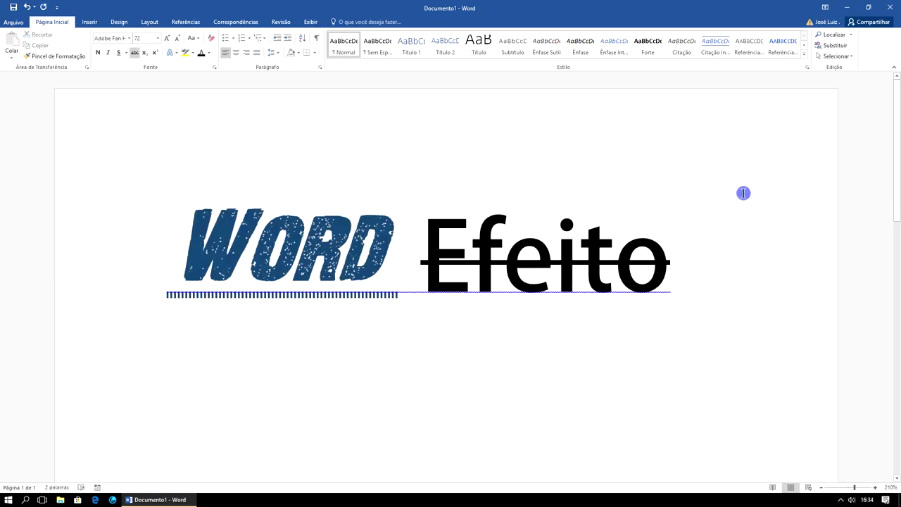